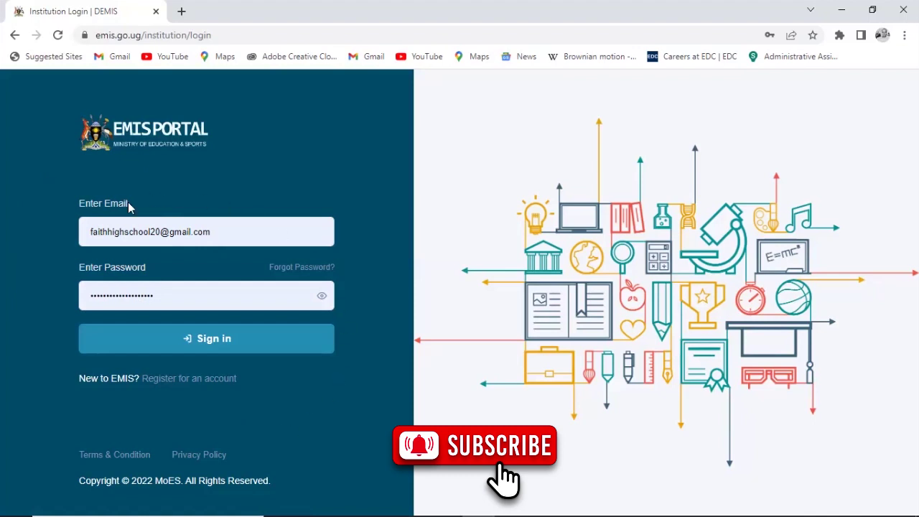
Step: Replace the saved email and password with the school's login credentials and sign in
triple_click(237, 236)
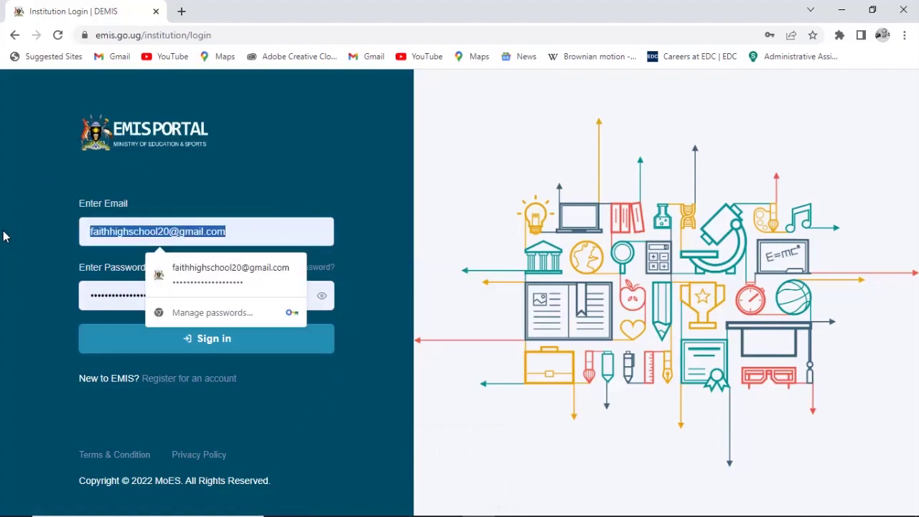
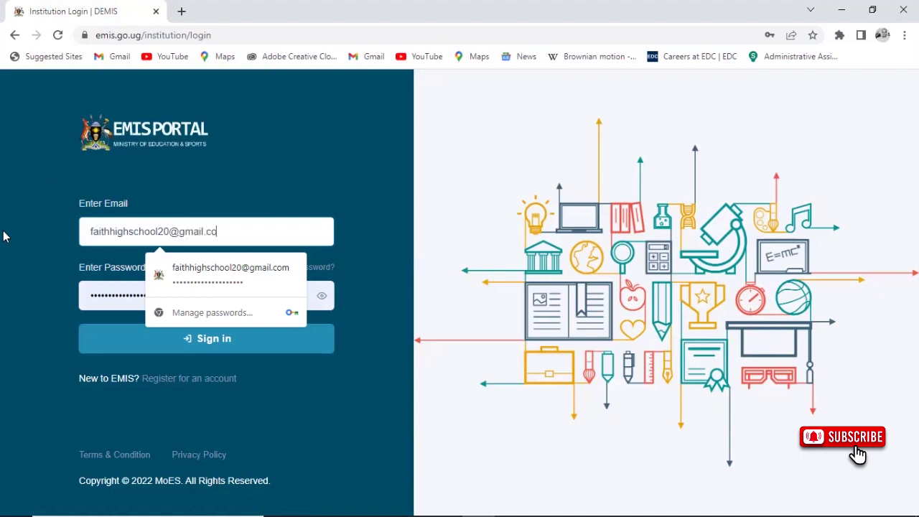
left_click_drag(212, 302, 49, 286)
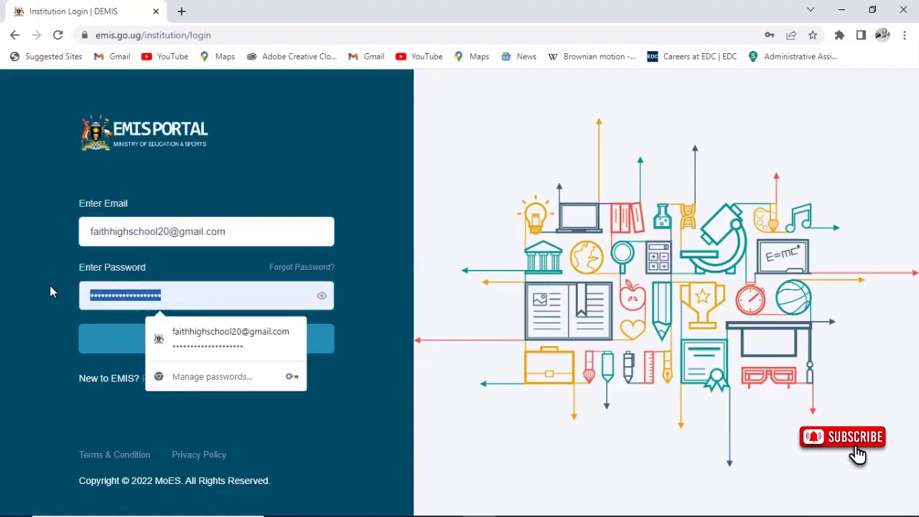
type("•••••••")
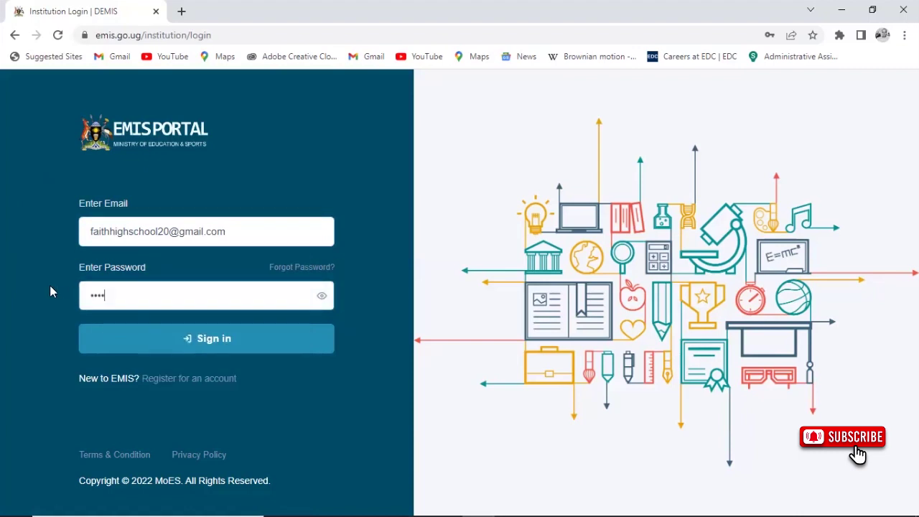
type("•••••••••••••")
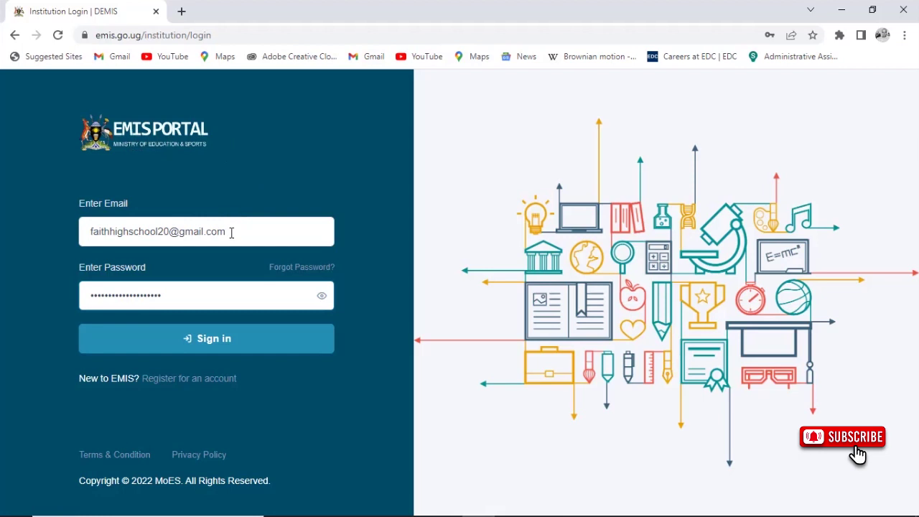
left_click(215, 344)
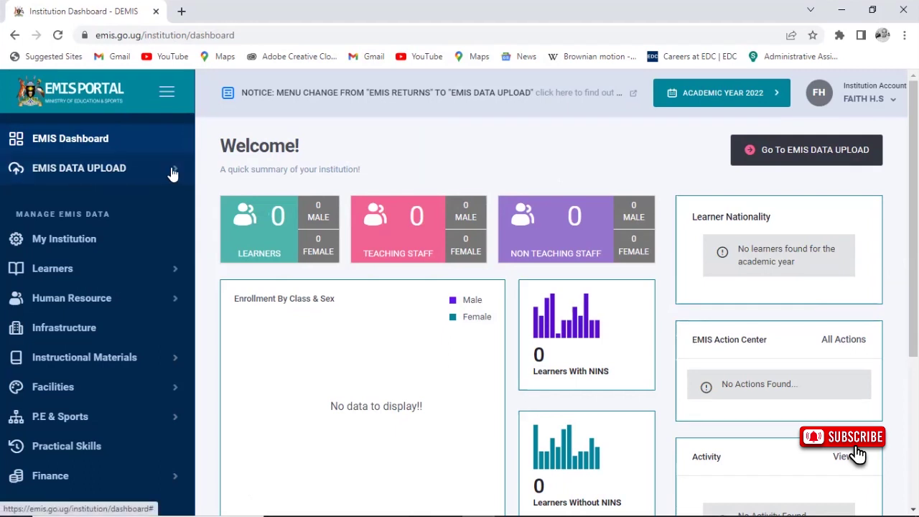
Step: Go to EMIS DATA UPLOAD > Upload Data in the sidebar
left_click(150, 176)
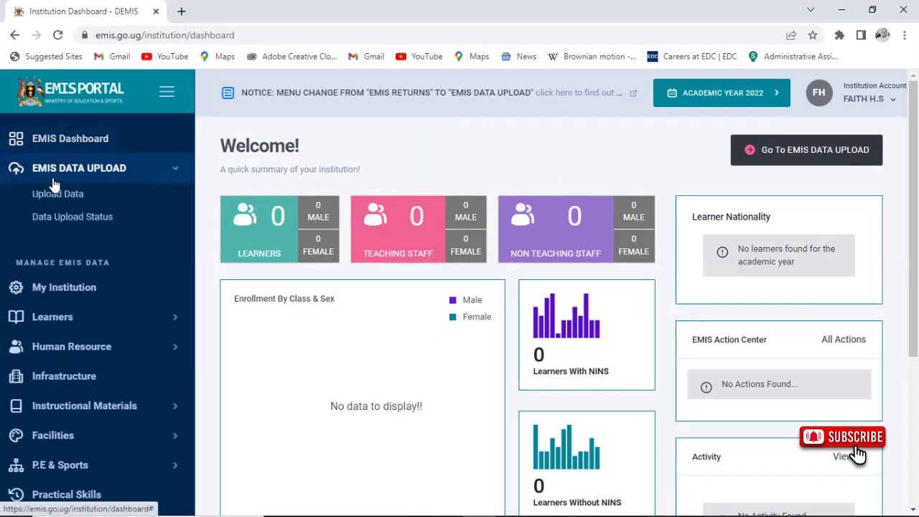
left_click(67, 197)
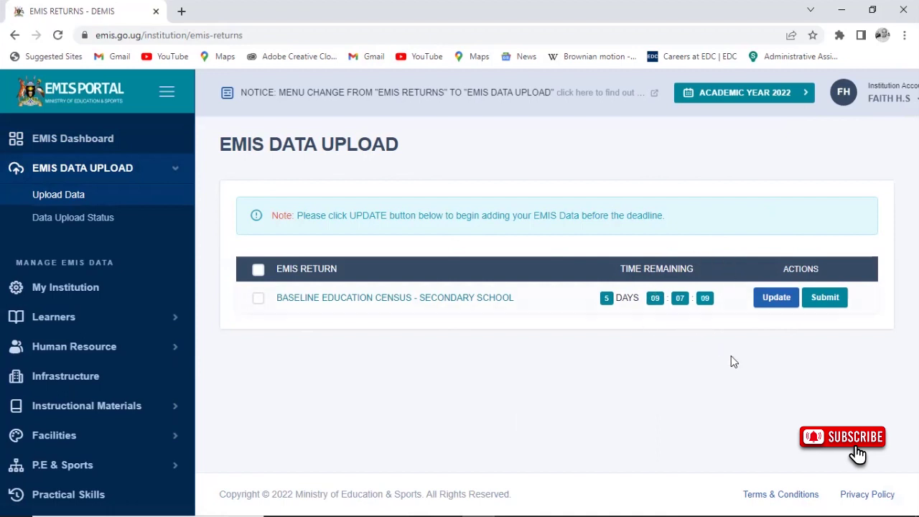
Step: Update the Baseline Education Census return and open UPDATE LEARNERS' INFORMATION under the LEARNERS tab
left_click(771, 304)
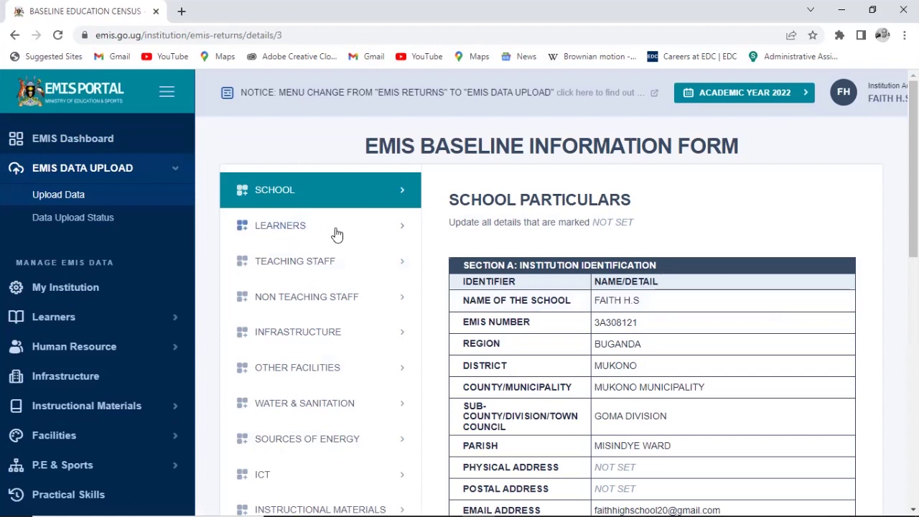
left_click(296, 227)
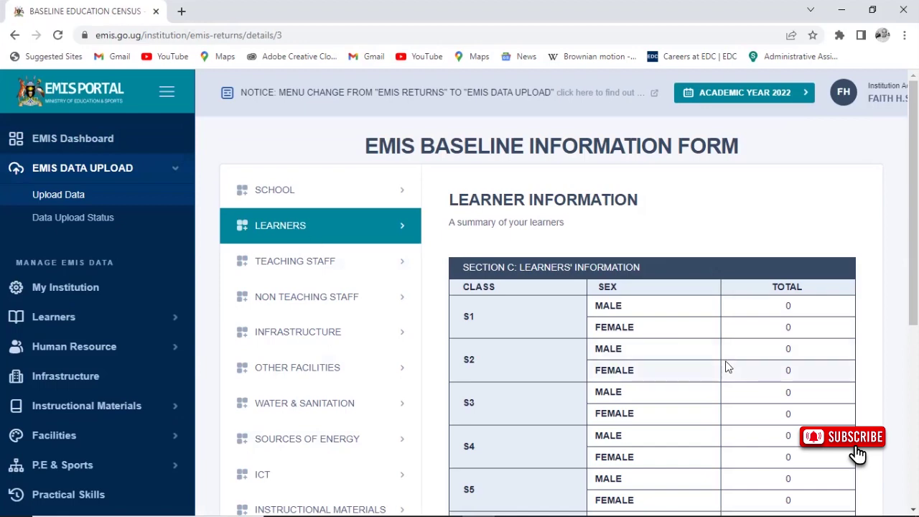
scroll(727, 368, "down", 5)
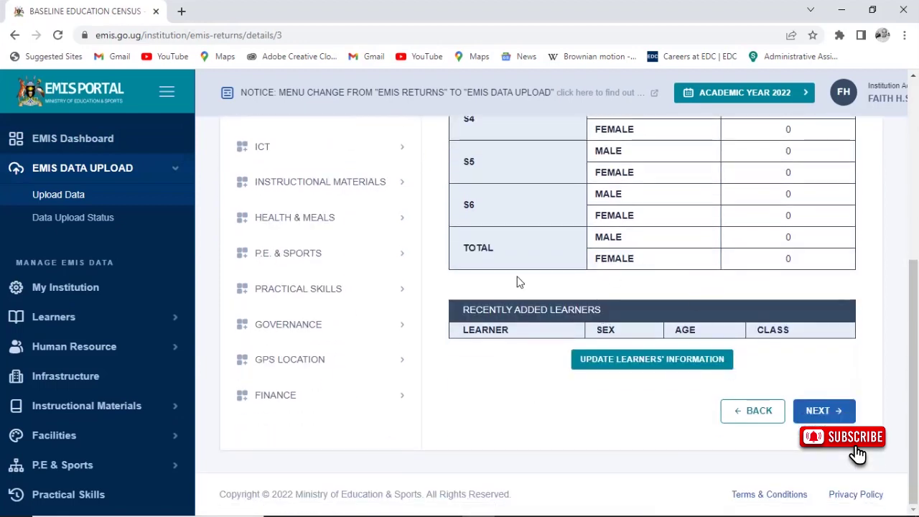
left_click(671, 367)
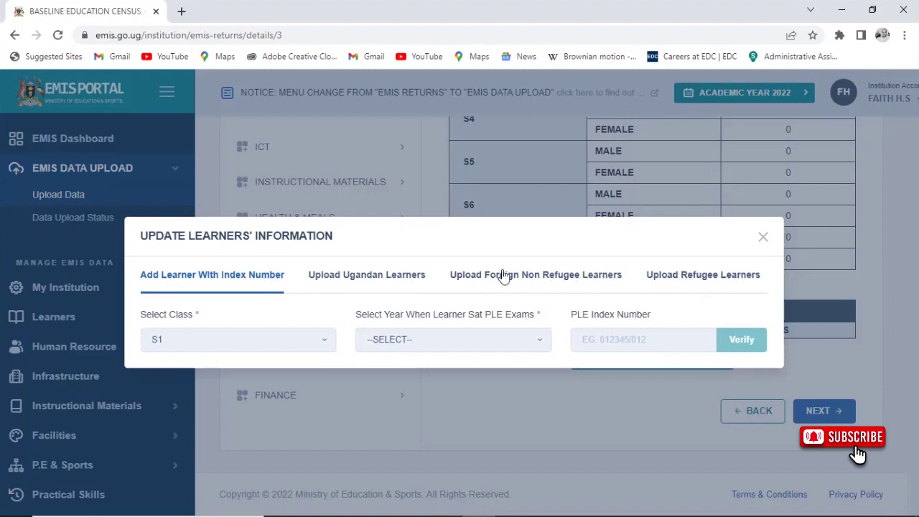
Step: Download the Ugandan learners Excel template and open secondary_ugandan_learners_1663219061.xlsx
left_click(384, 278)
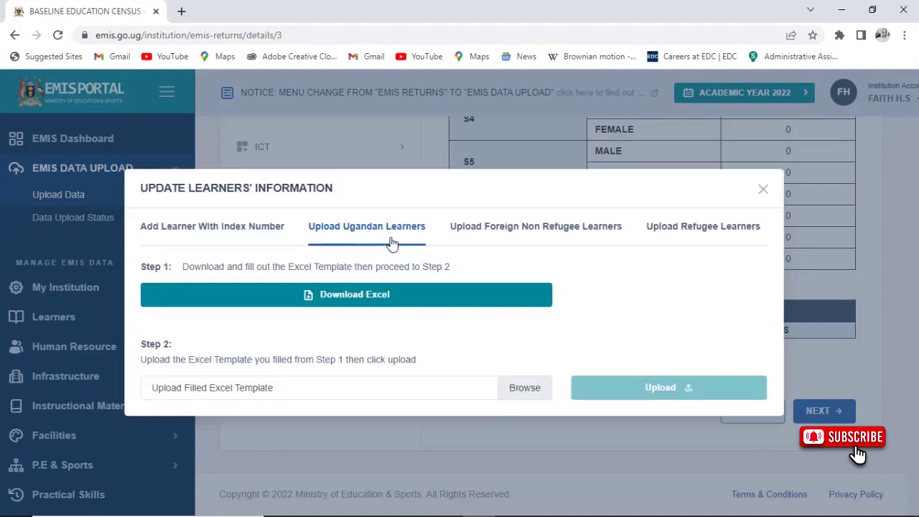
left_click(368, 295)
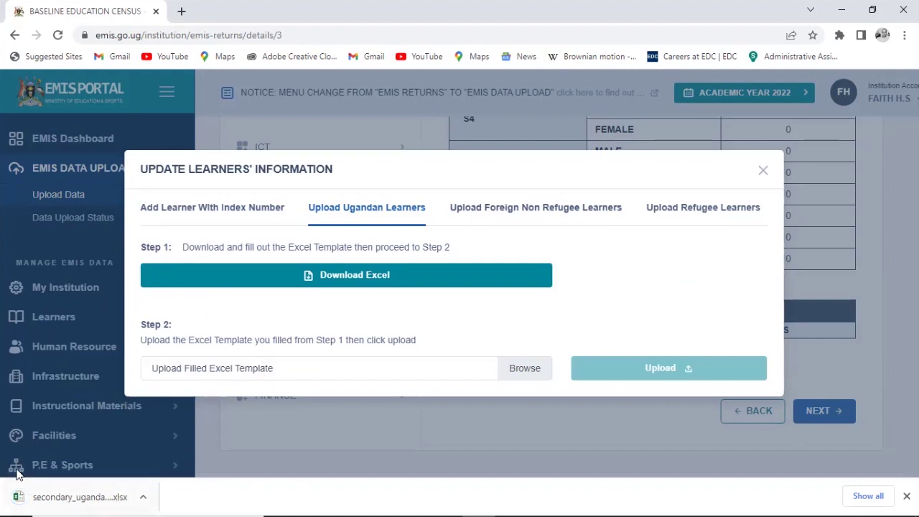
left_click(140, 501)
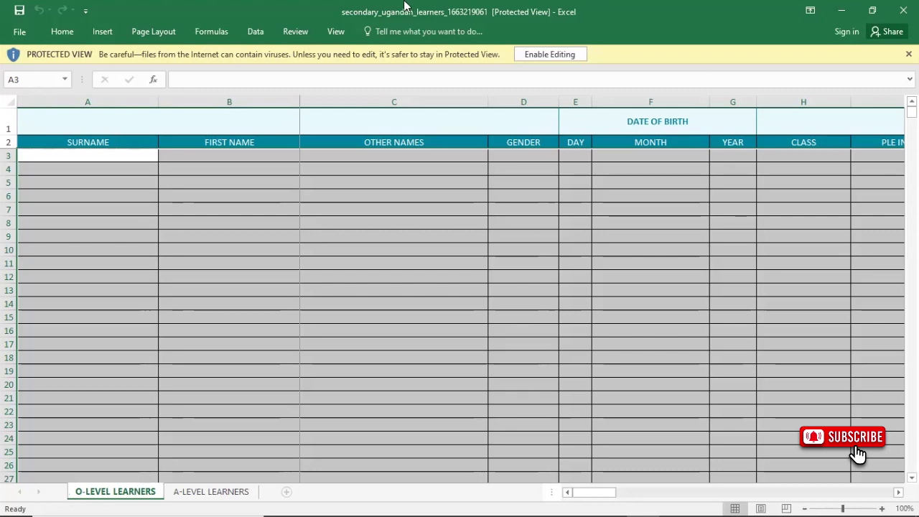
left_click(559, 54)
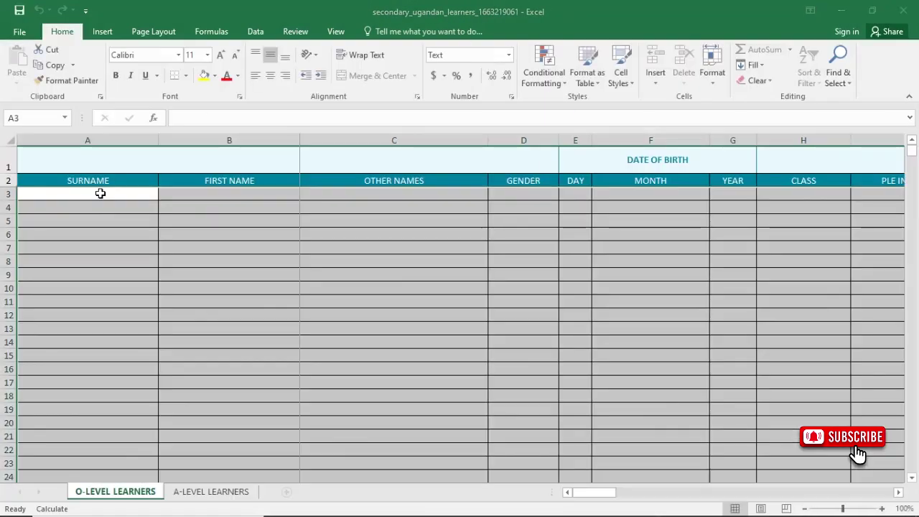
left_click(102, 200)
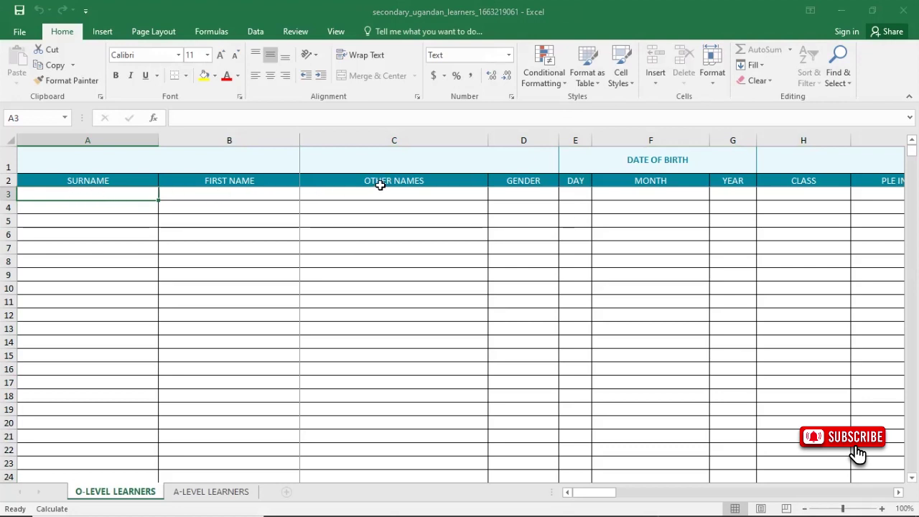
key("Tab")
key("Tab")
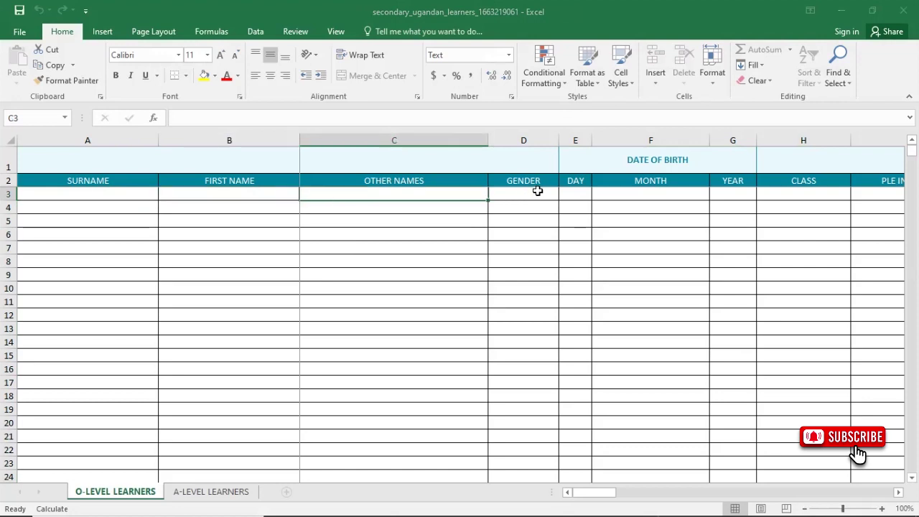
key("Tab")
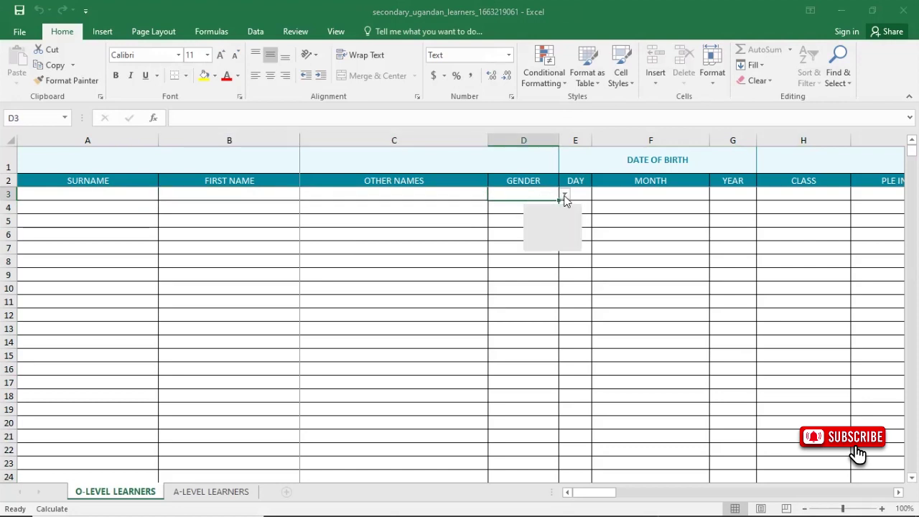
left_click(566, 195)
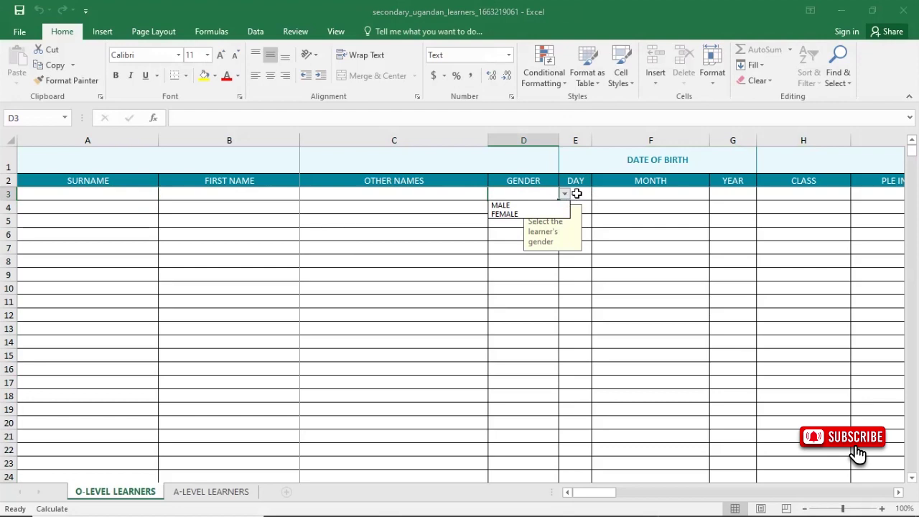
left_click(577, 194)
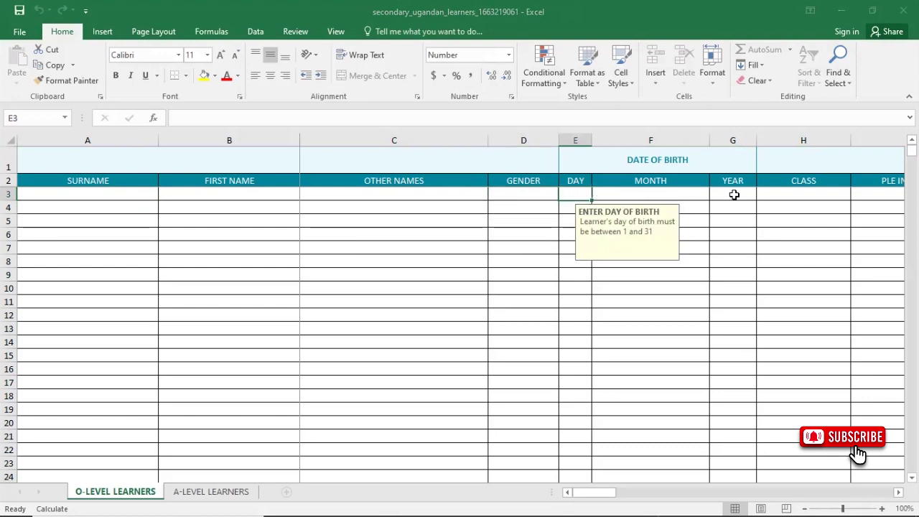
key("Tab")
key("Tab")
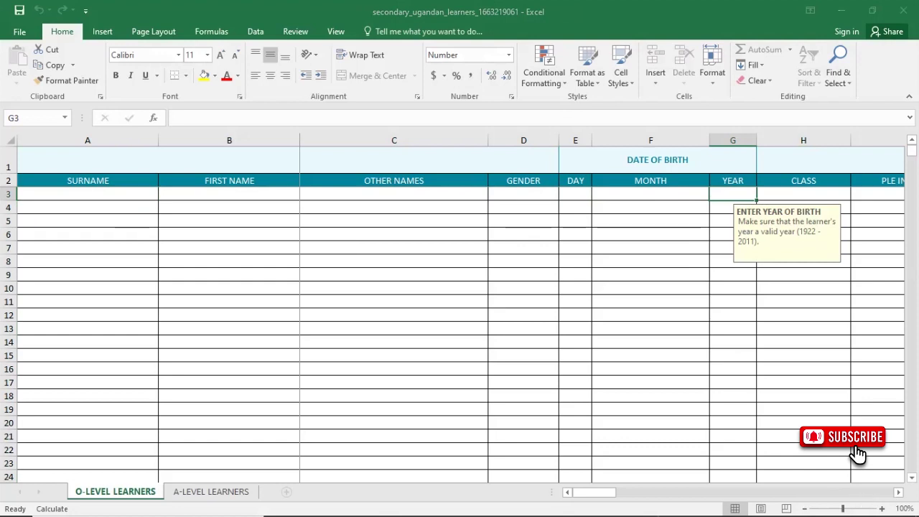
scroll(856, 472, "right", 2)
left_click(550, 193)
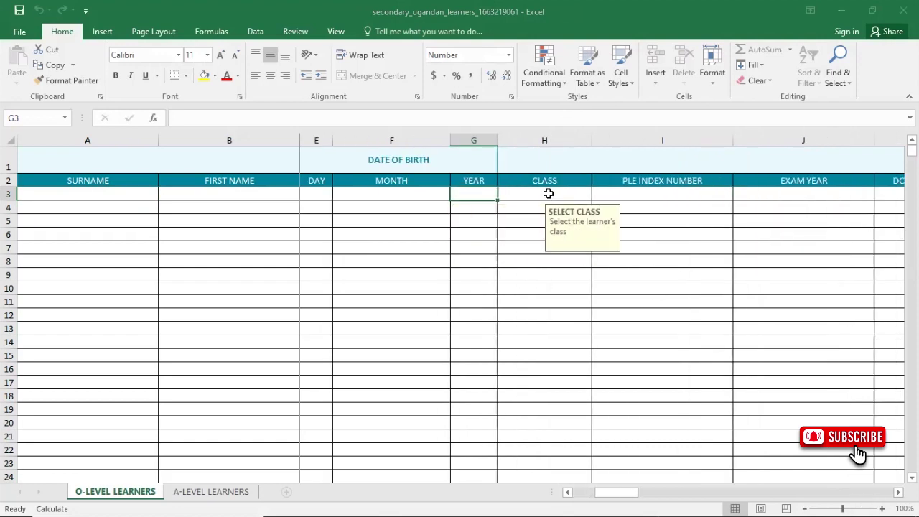
left_click(597, 196)
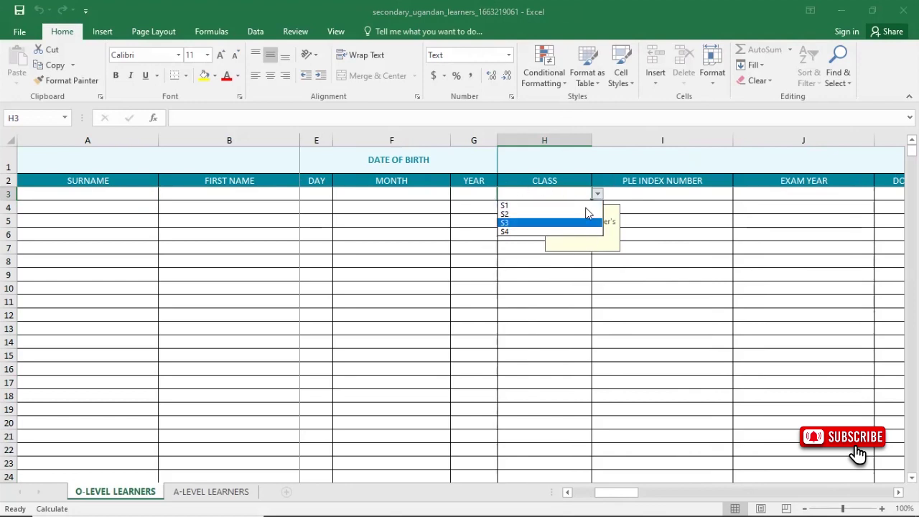
left_click(669, 193)
left_click(669, 193)
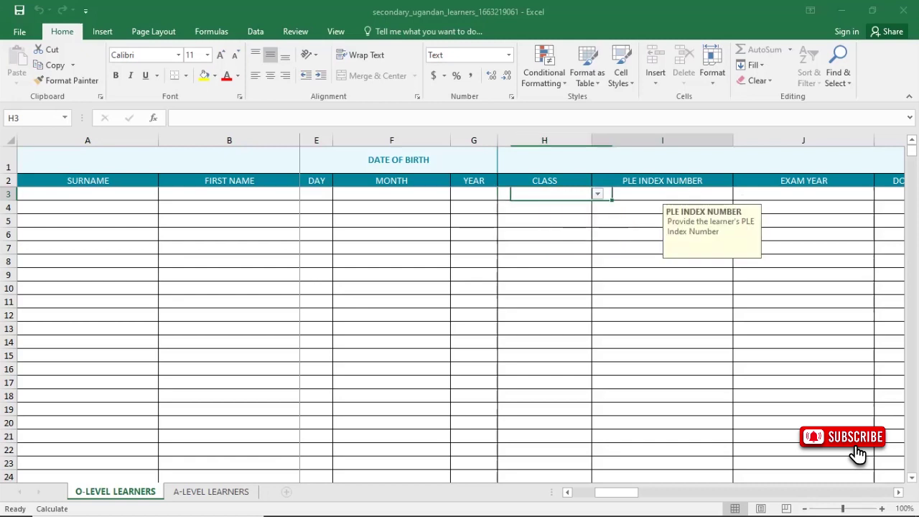
scroll(460, 309, "right", 1)
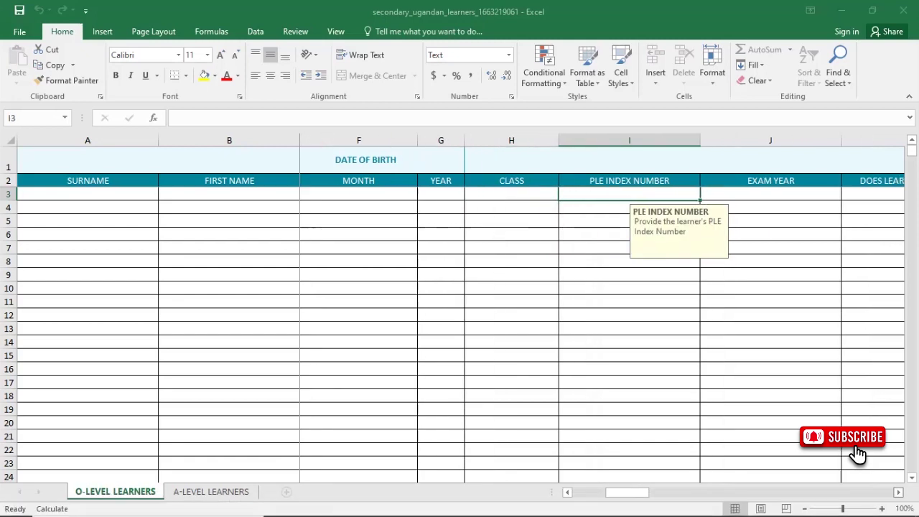
scroll(460, 309, "right", 2)
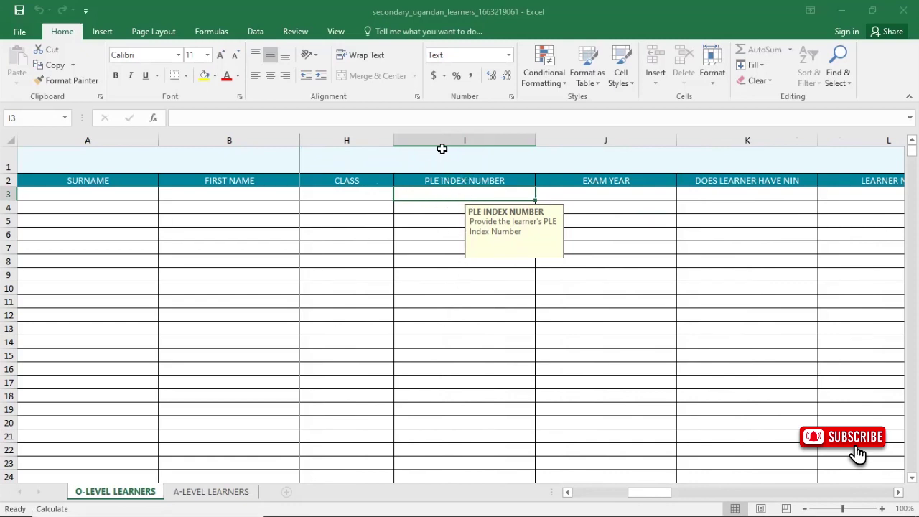
left_click(610, 196)
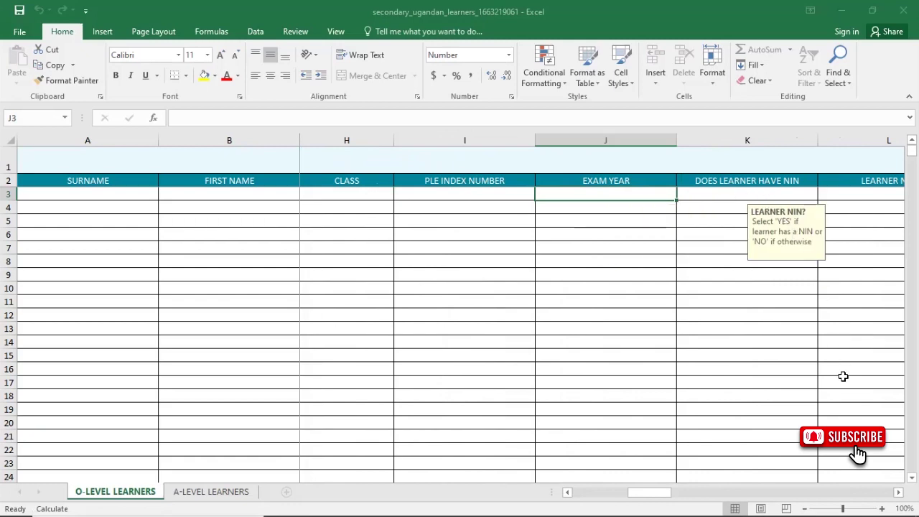
key("Tab")
scroll(732, 339, "right", 2)
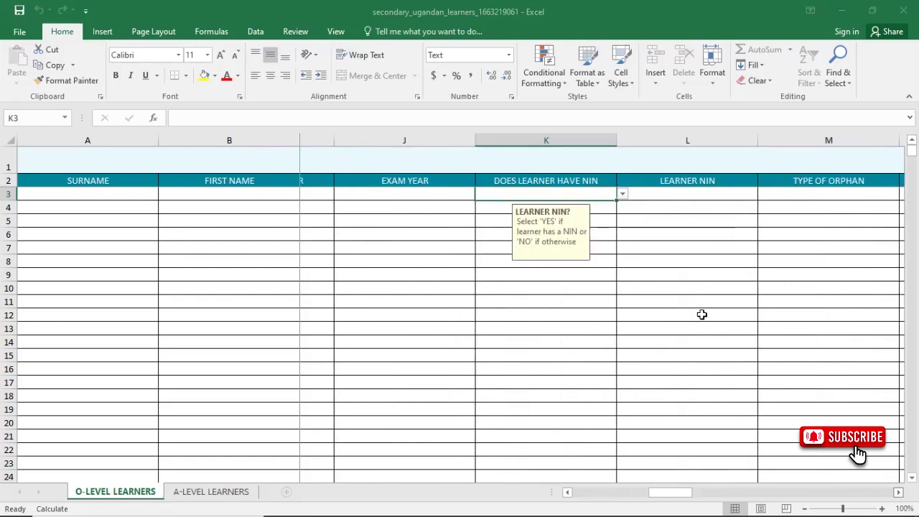
left_click(588, 196)
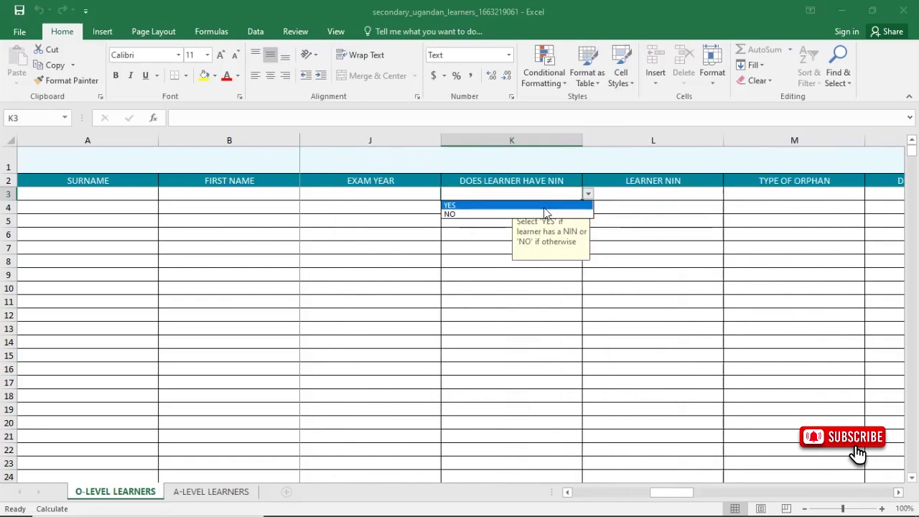
left_click(670, 191)
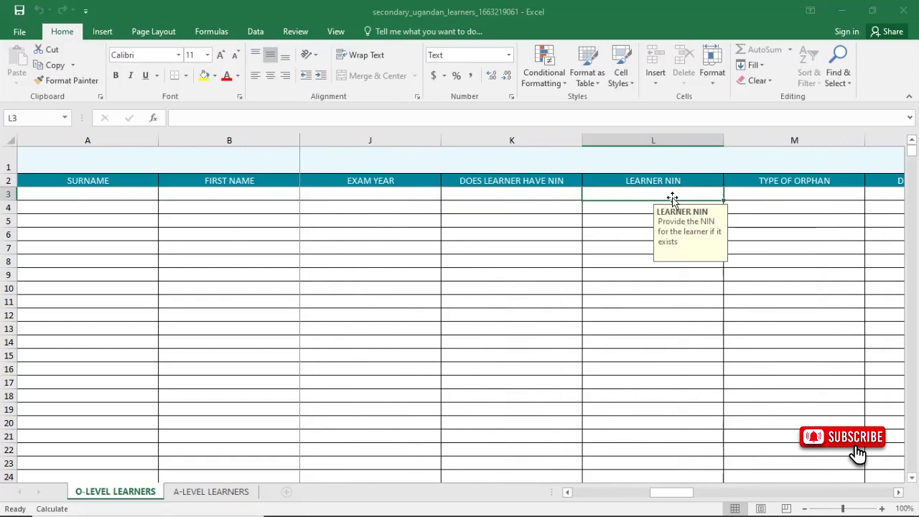
left_click(773, 202)
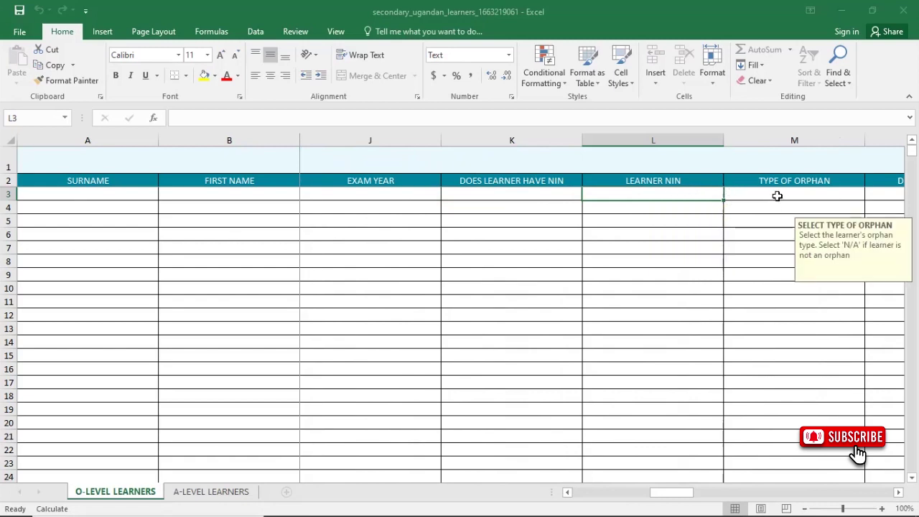
left_click(777, 196)
left_click(871, 196)
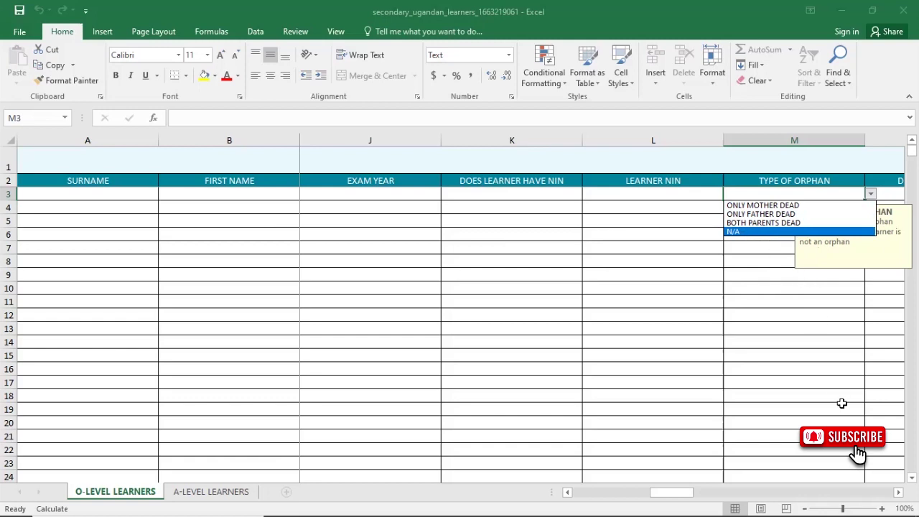
key("Escape")
scroll(478, 185, "right", 4)
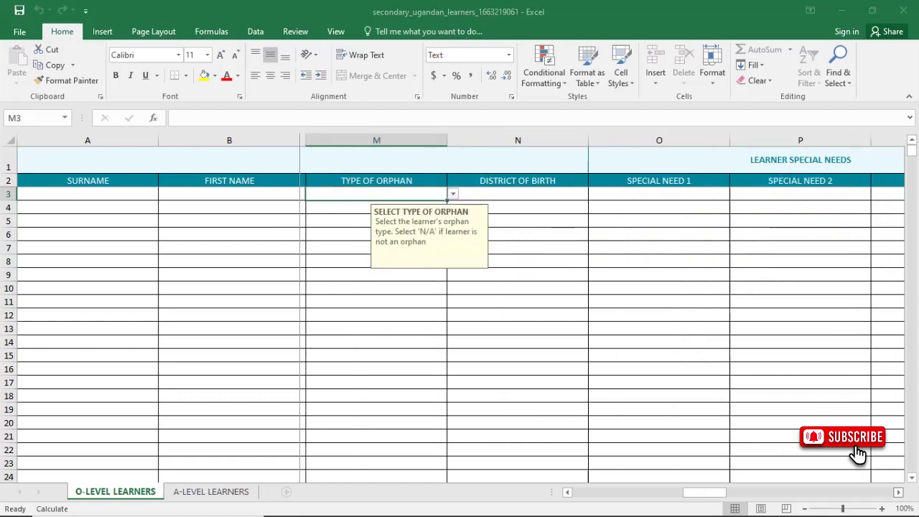
left_click(373, 195)
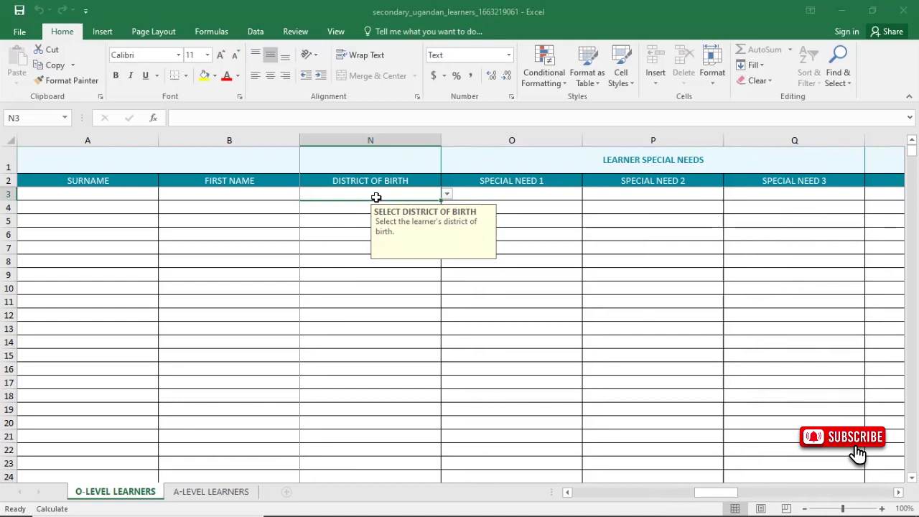
left_click(446, 195)
left_click_drag(448, 219, 519, 191)
left_click(519, 191)
left_click(520, 193)
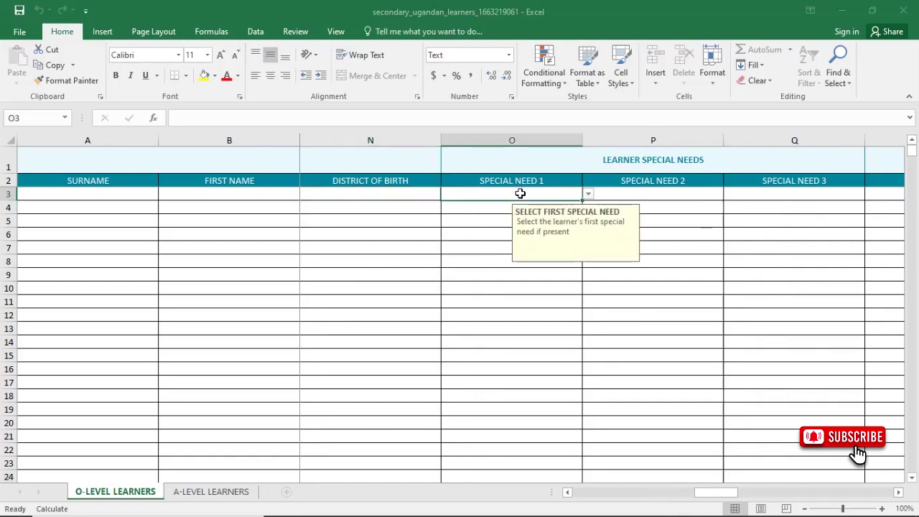
left_click(589, 194)
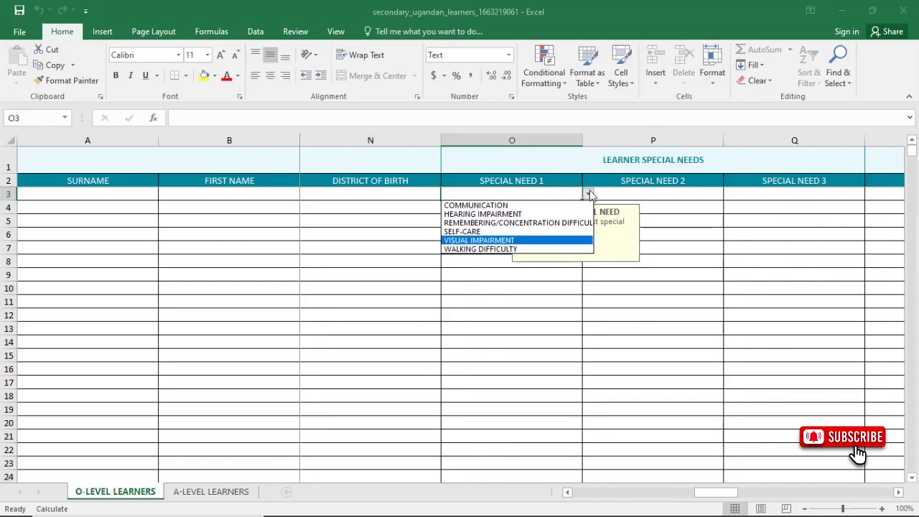
left_click(652, 190)
left_click(652, 192)
key("F8")
left_click(814, 194)
scroll(766, 343, "right", 3)
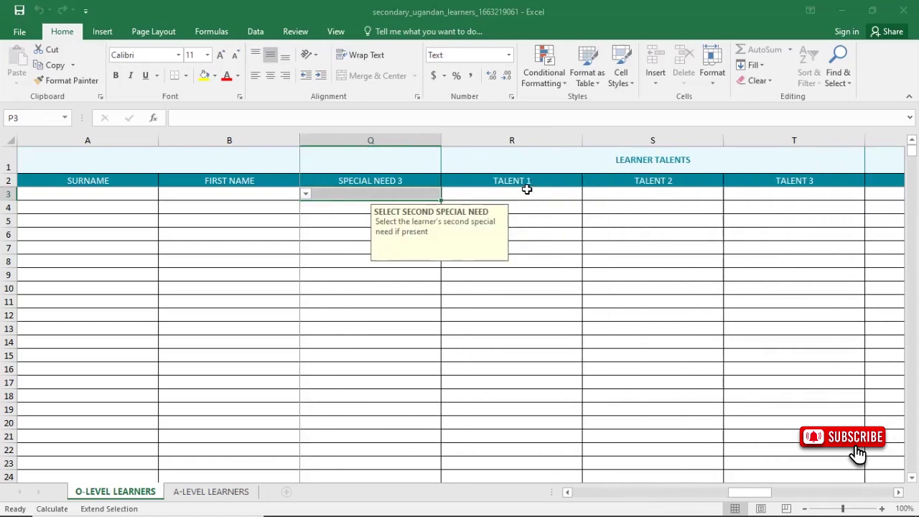
left_click(567, 196)
key("F8")
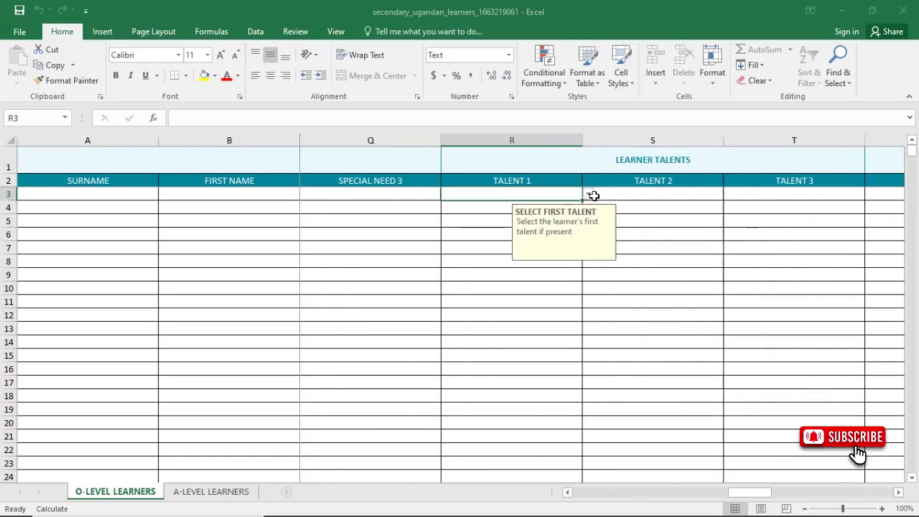
left_click(588, 194)
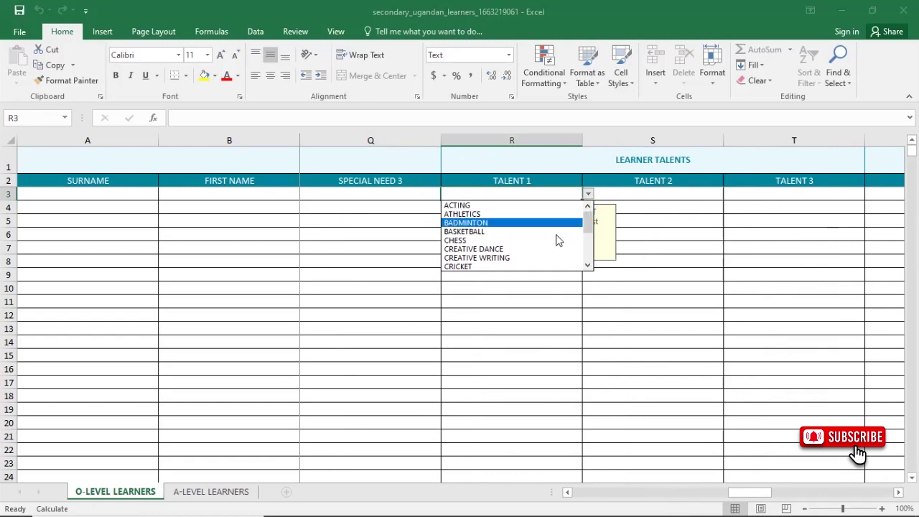
left_click(646, 193)
left_click(648, 191)
left_click(773, 193, "shift")
key("F8")
left_click(546, 191)
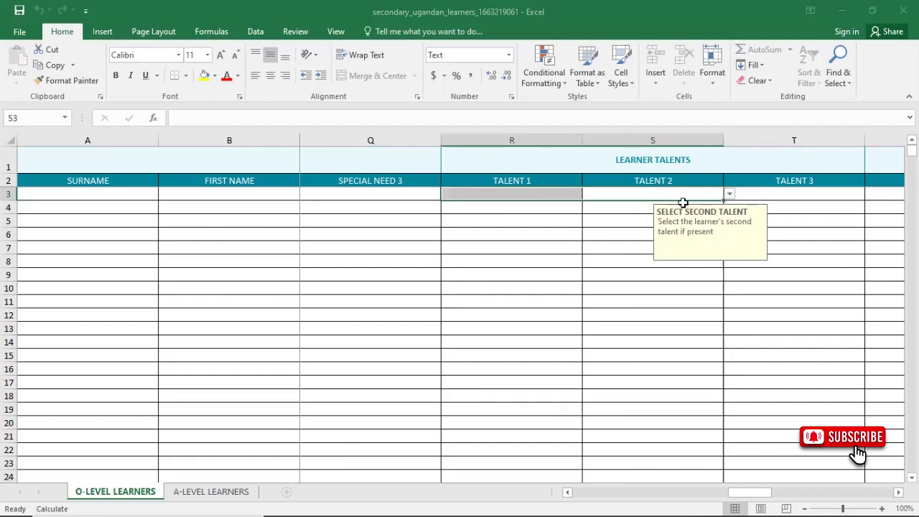
left_click(785, 199)
left_click(898, 492)
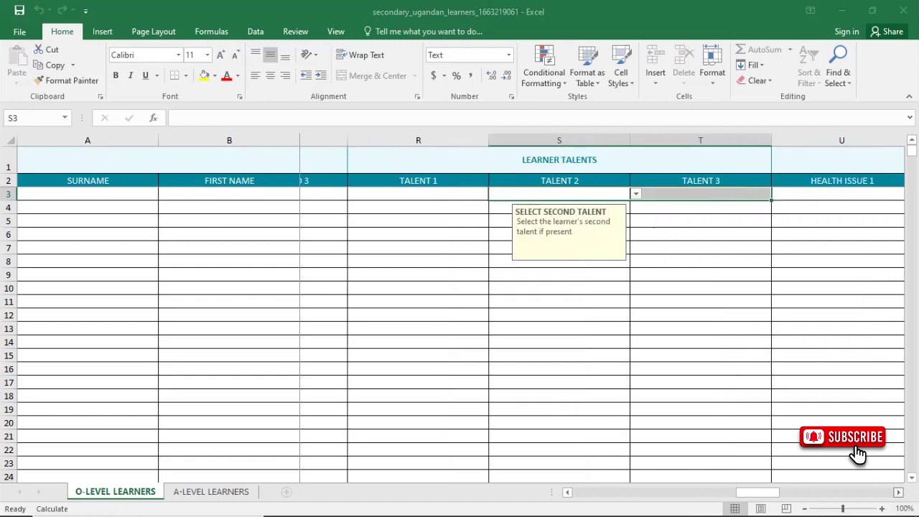
scroll(459, 309, "right", 2)
left_click(537, 190)
key("F8")
left_click(587, 196)
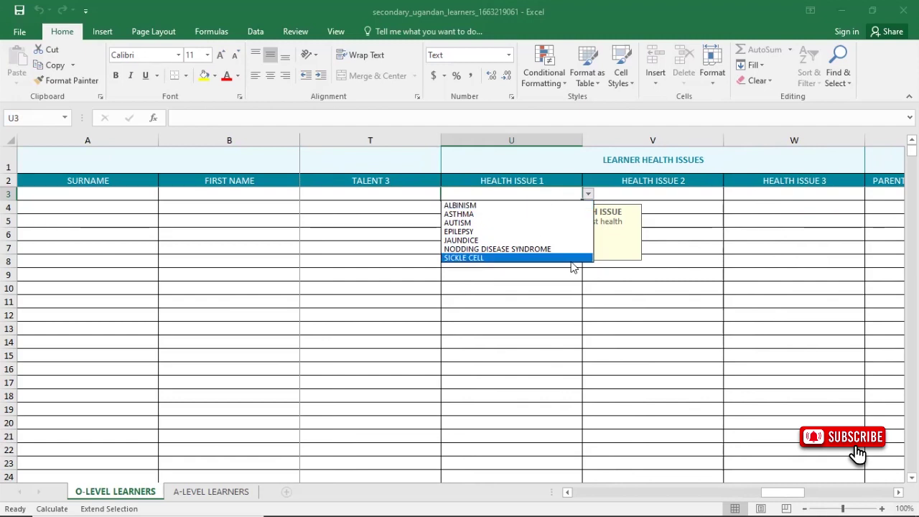
left_click(680, 195)
left_click(680, 195)
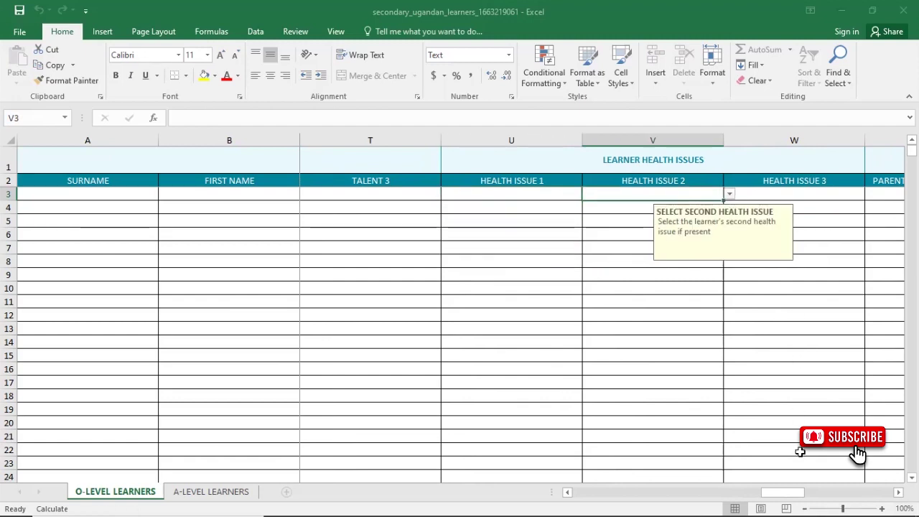
left_click(898, 493)
left_click(897, 493)
left_click(898, 493)
left_click(898, 493)
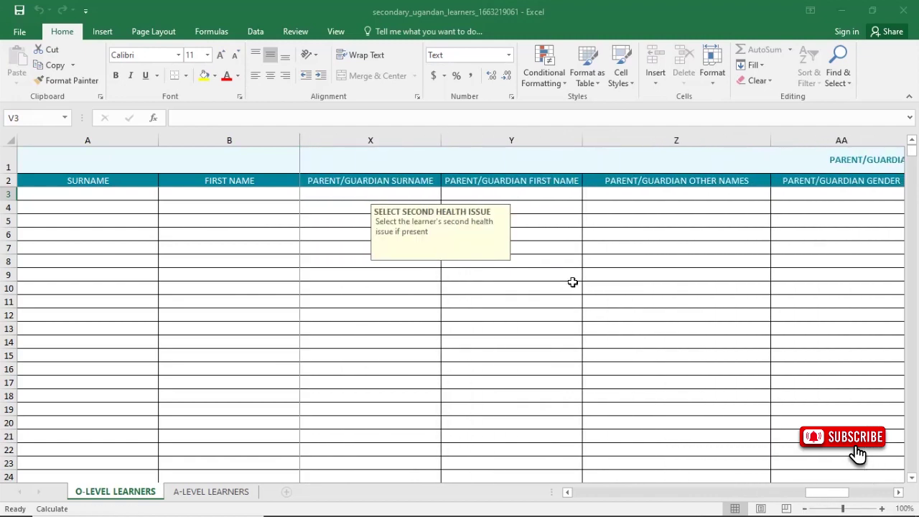
left_click(395, 193)
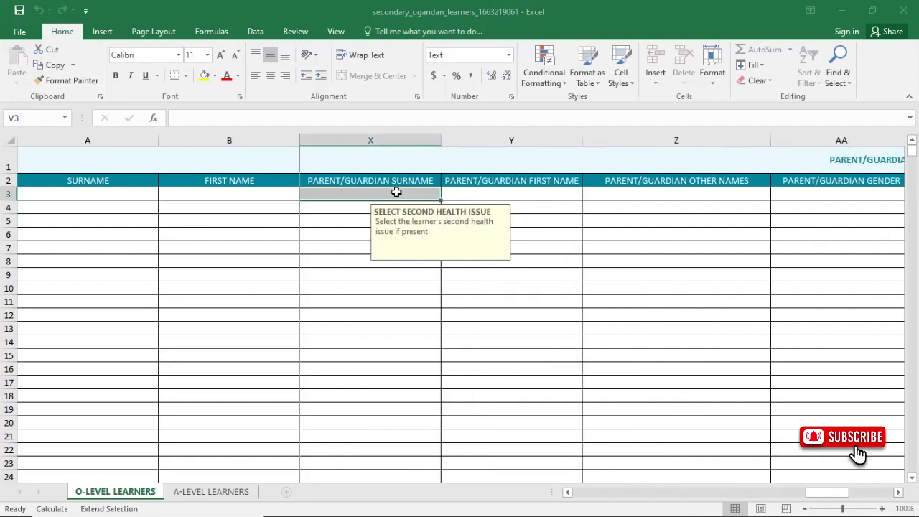
left_click(528, 191)
left_click(661, 193)
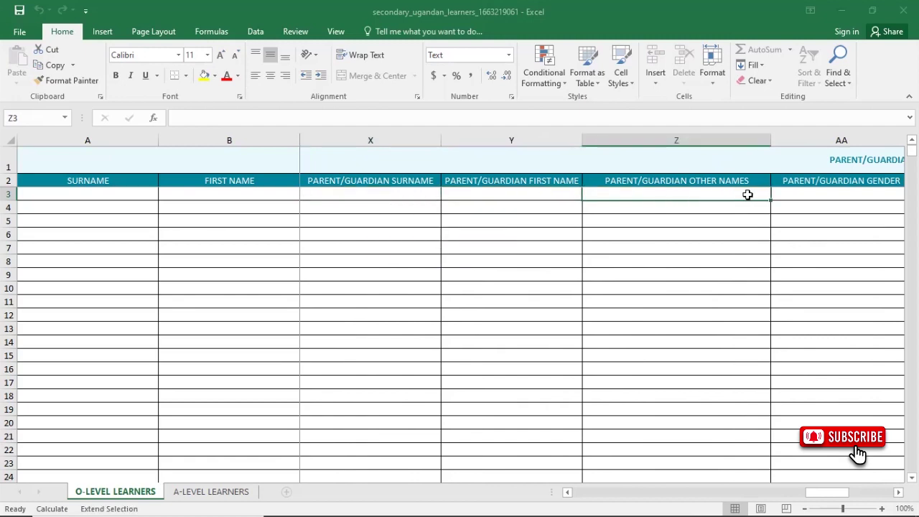
left_click(820, 194)
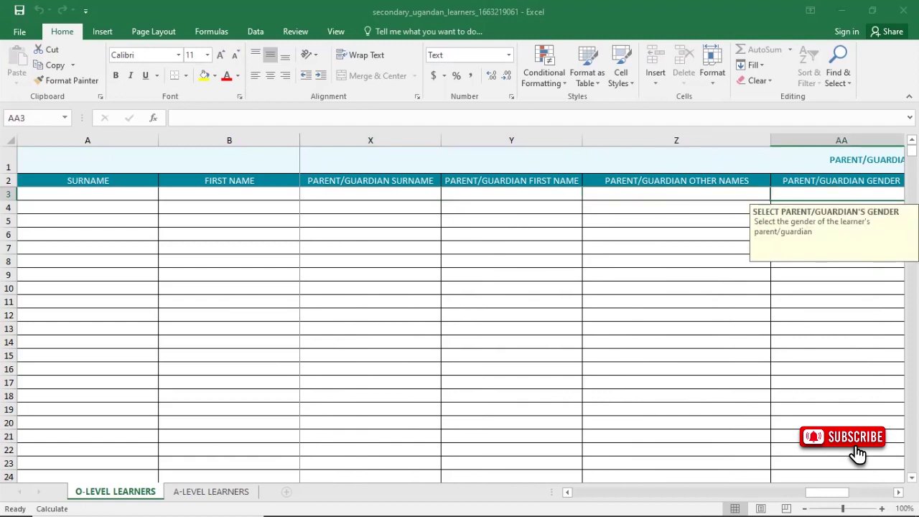
scroll(818, 424, "right", 5)
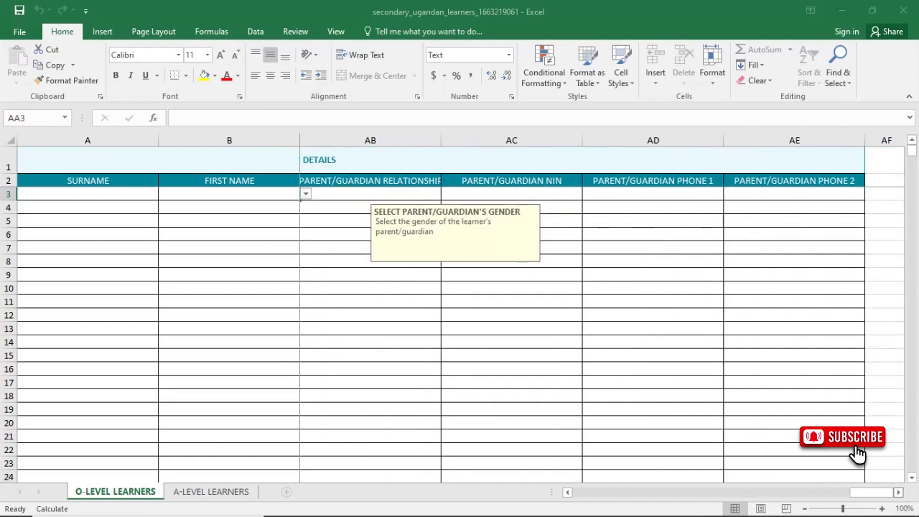
left_click(355, 193, "shift")
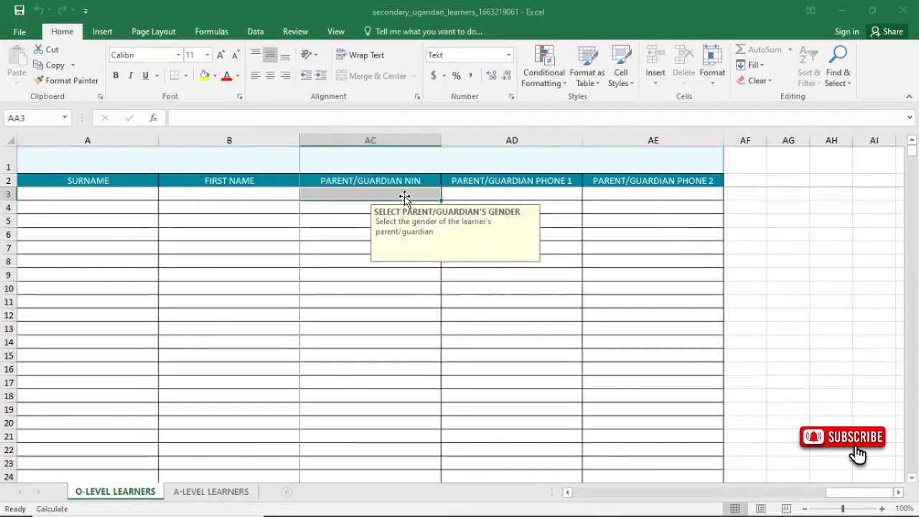
key("F8")
left_click(523, 193)
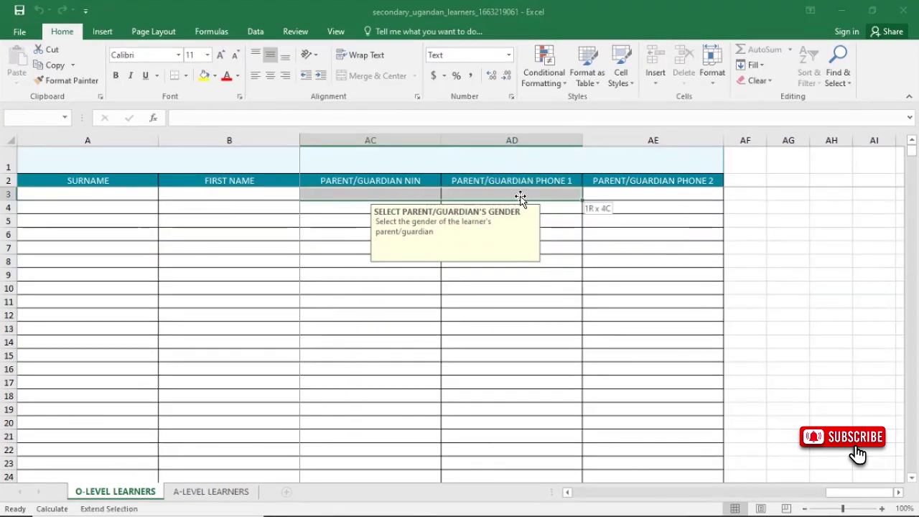
left_click(627, 193)
key("F8")
left_click(617, 194)
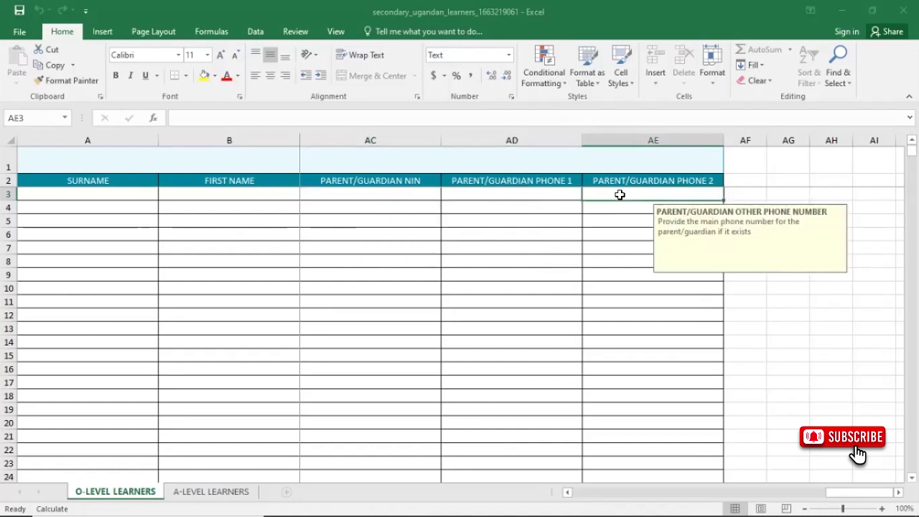
key("F8")
left_click(496, 209)
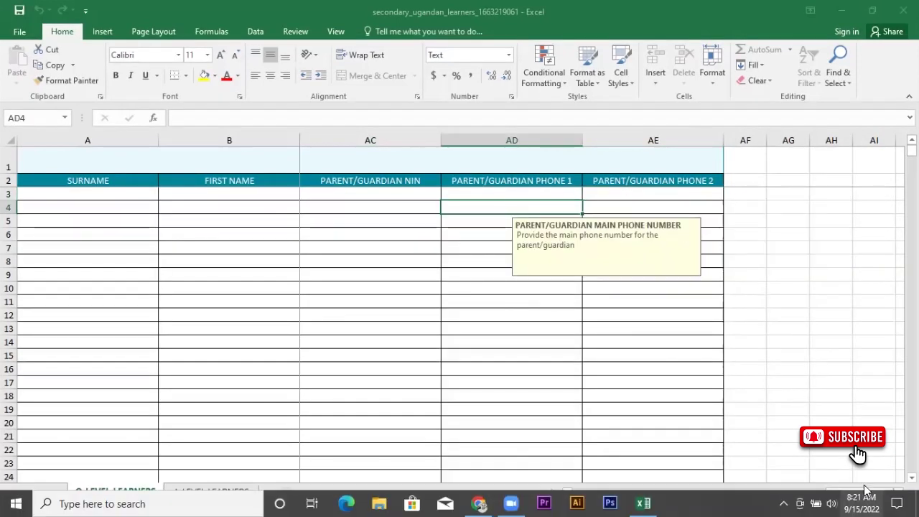
Step: Scroll back to column A and select cell C6 in the O-LEVEL LEARNERS sheet
left_click_drag(866, 479, 565, 480)
left_click(347, 244)
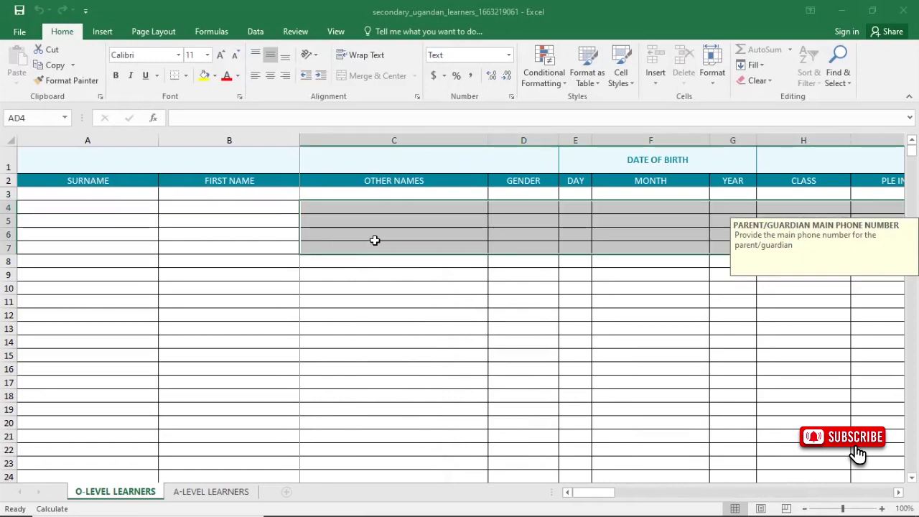
key("F8")
left_click(418, 231)
key("F8")
key("F8")
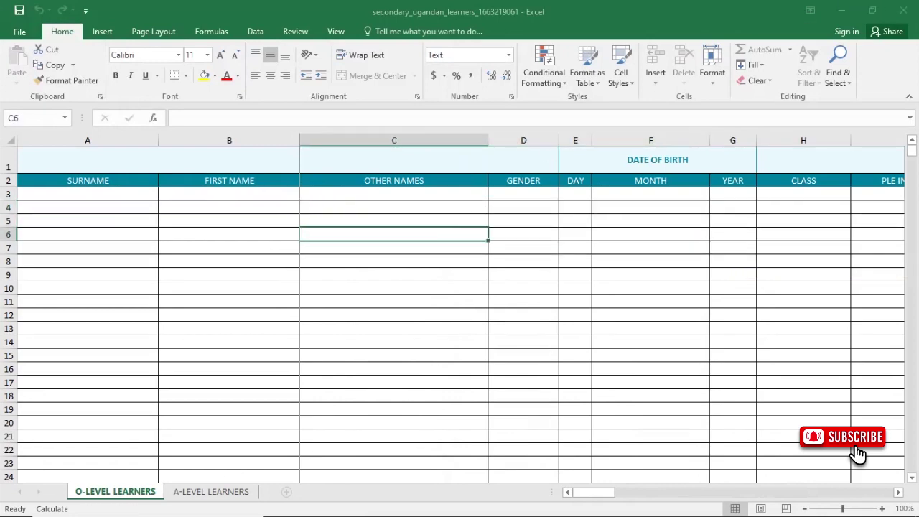
Step: Save and close the learners workbook, then return to the EMIS upload dialog in Chrome
key("ctrl+w")
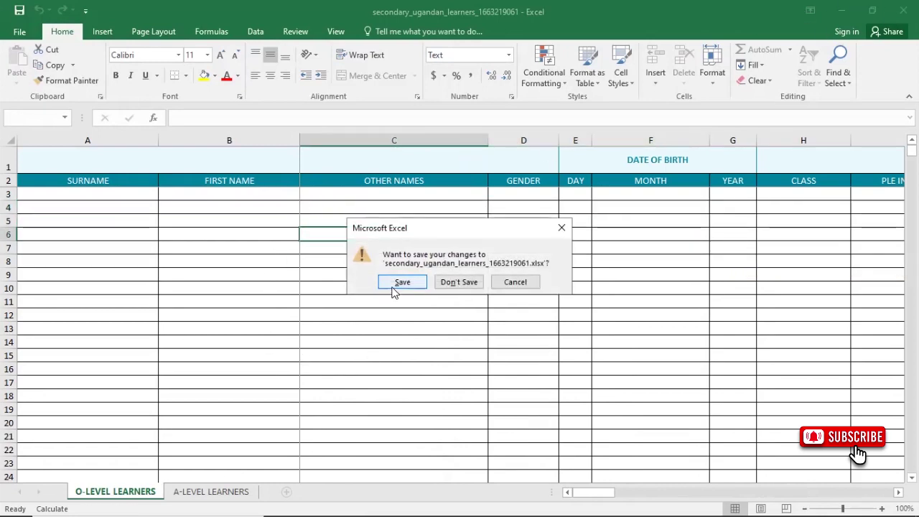
left_click(403, 283)
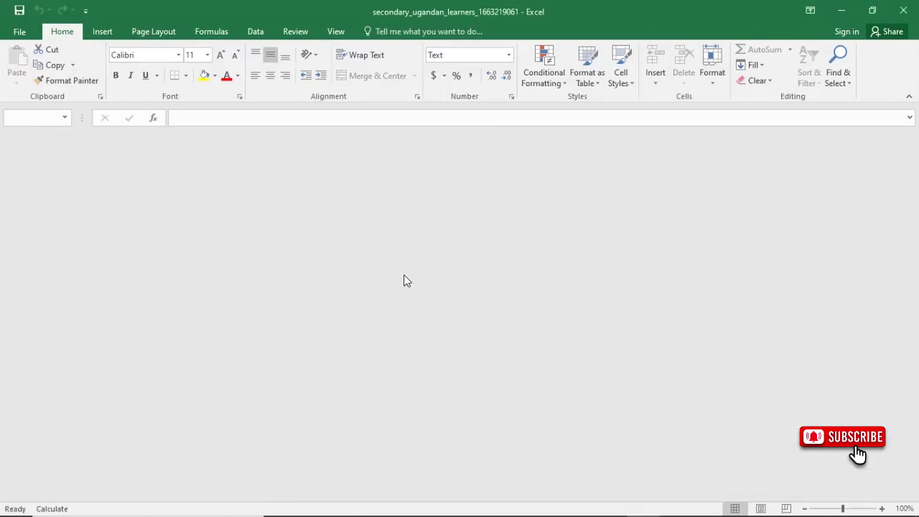
key("alt+Tab")
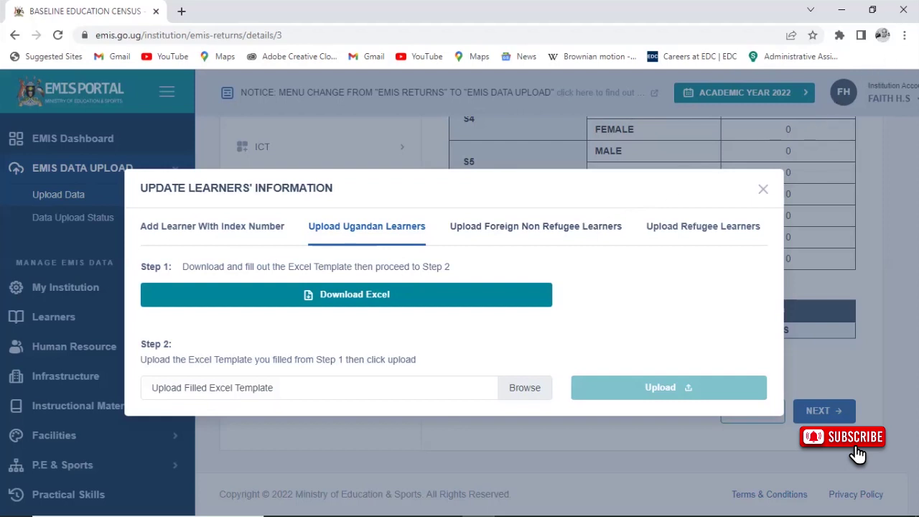
Step: Open Chrome's main menu to view secondary_ugandan_learners_1663219061.xlsx on the downloads page
left_click(905, 34)
key("Escape")
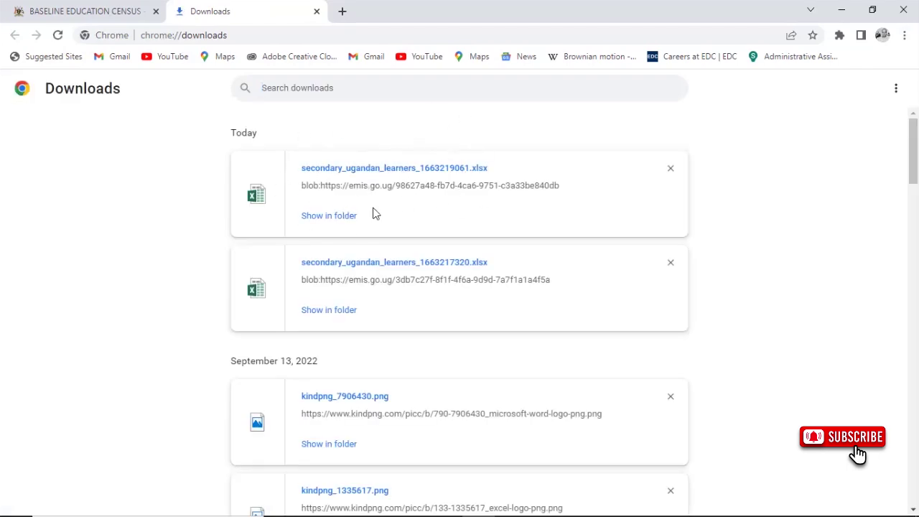
left_click(321, 219)
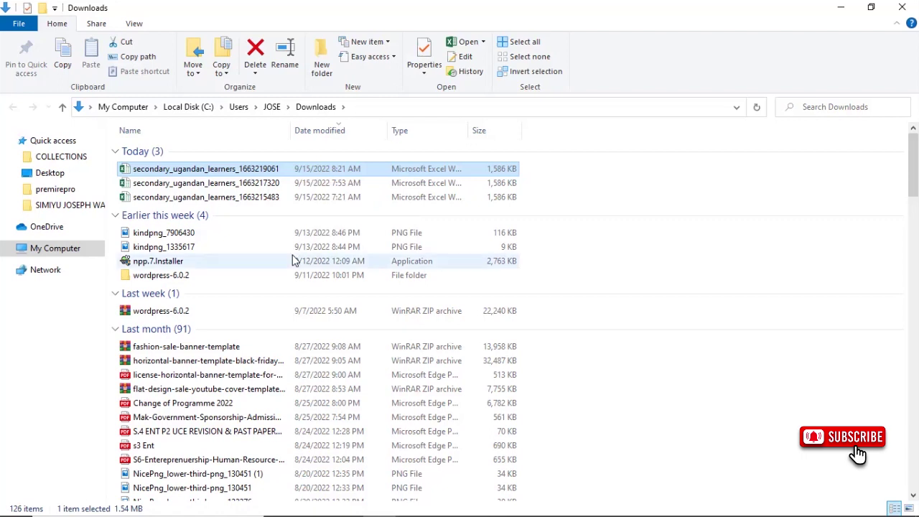
Step: Minimize the Downloads folder and browser windows, then refresh the desktop three times
left_click(841, 8)
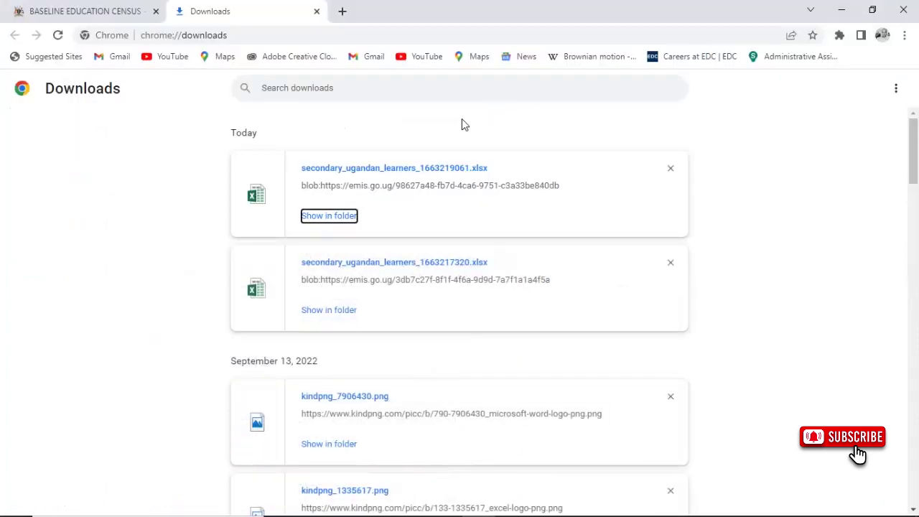
left_click(842, 11)
right_click(418, 135)
left_click(494, 174)
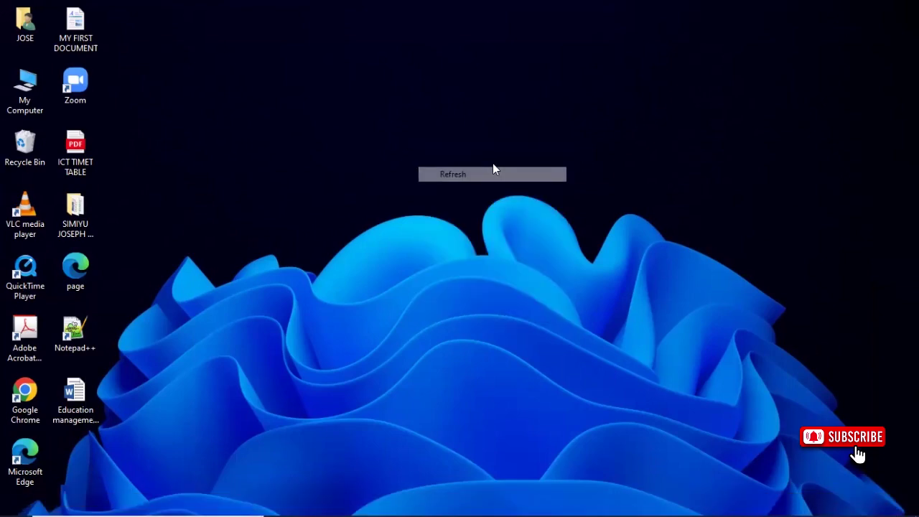
right_click(493, 165)
left_click(512, 202)
right_click(484, 143)
left_click(525, 184)
Step: Bring back the browser's downloads page, minimize it again, and refresh the desktop
mouse_move(583, 501)
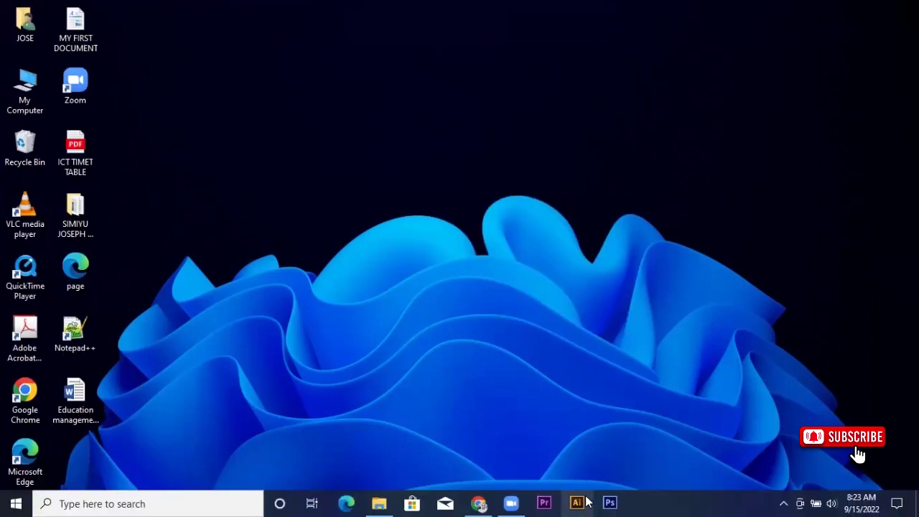
left_click(479, 502)
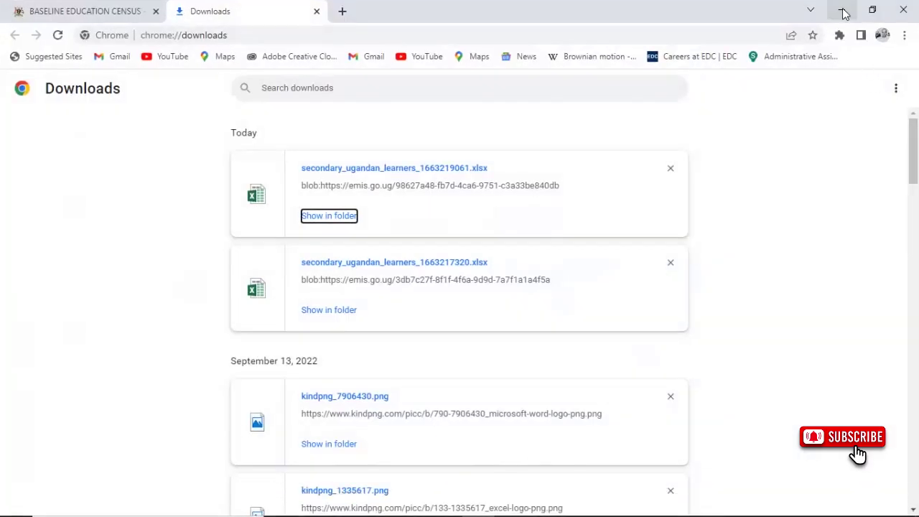
left_click(840, 11)
right_click(434, 56)
left_click(468, 98)
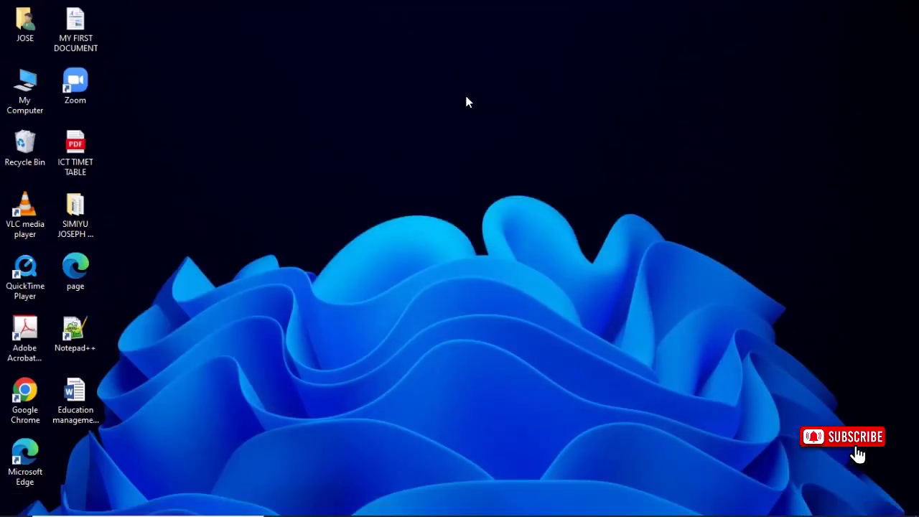